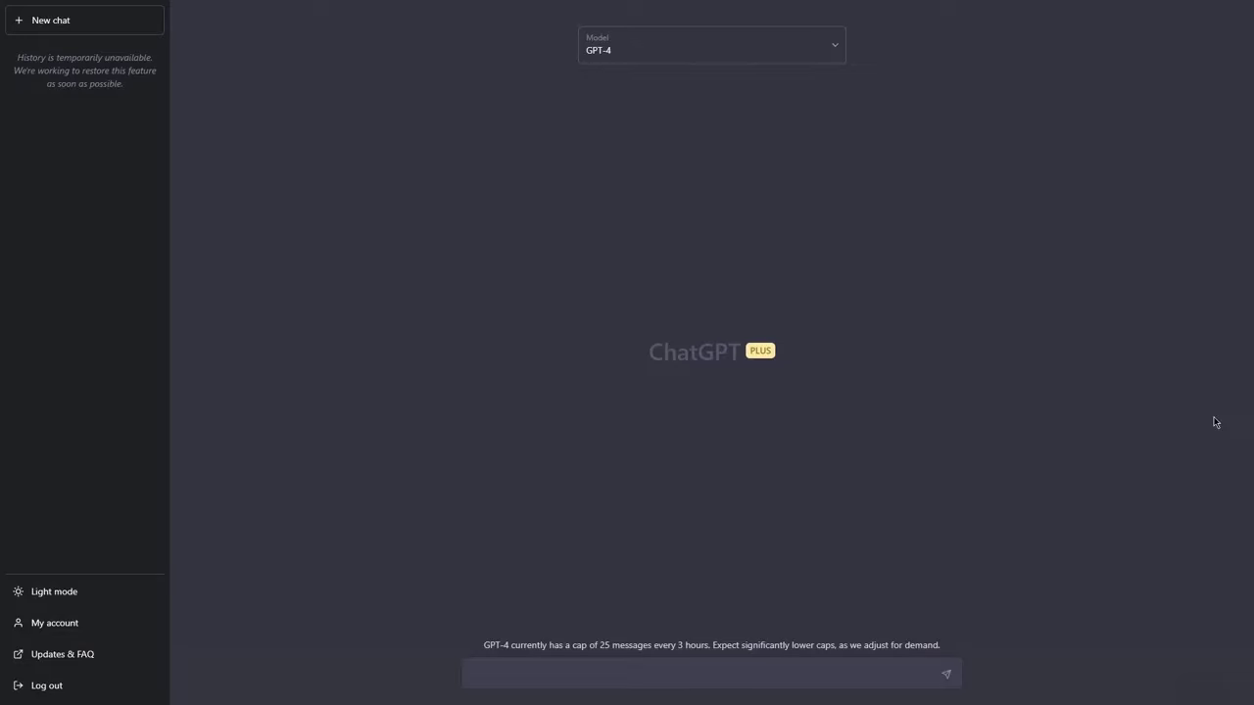
{"action": "left_click", "coordinate": [477, 674]}
{"action": "left_click", "coordinate": [575, 673]}
{"action": "type", "text": "Can you tell"}
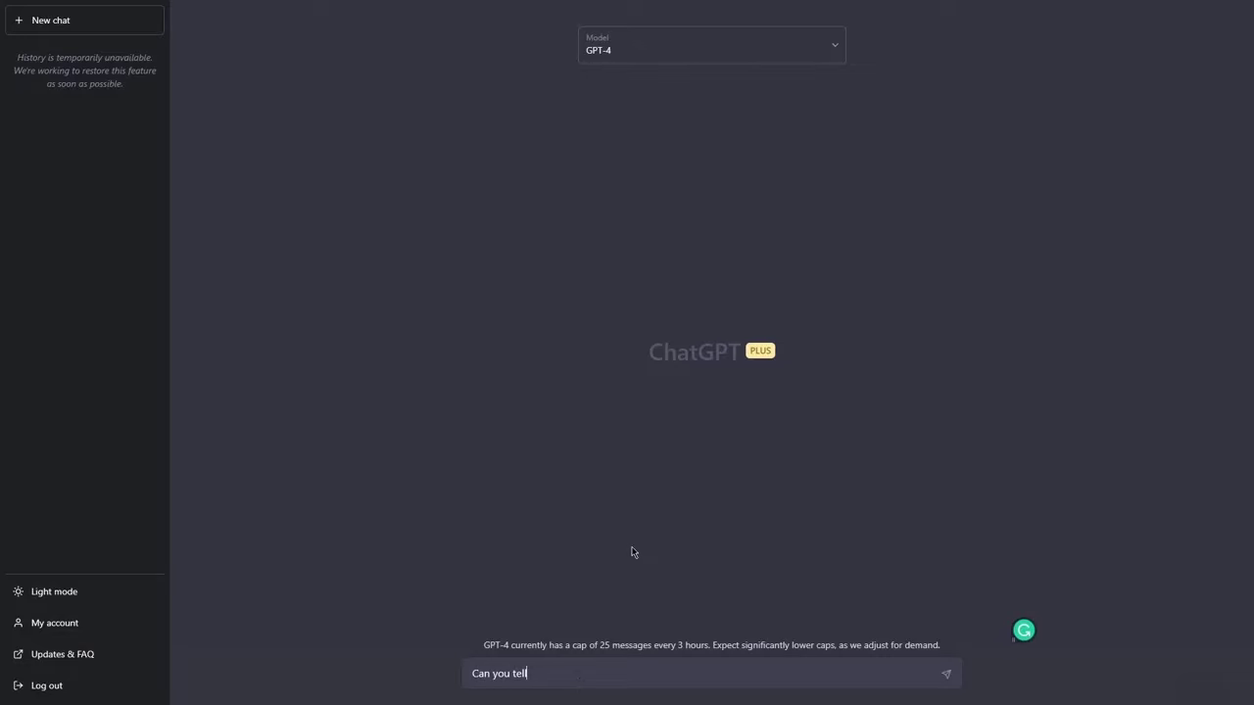
{"action": "key", "text": "BackSpace"}
{"action": "key", "text": "BackSpace"}
{"action": "key", "text": "BackSpace"}
{"action": "key", "text": "BackSpace"}
{"action": "key", "text": "BackSpace"}
{"action": "key", "text": "BackSpace"}
{"action": "key", "text": "BackSpace"}
{"action": "key", "text": "BackSpace"}
{"action": "key", "text": "BackSpace"}
{"action": "key", "text": "BackSpace"}
{"action": "key", "text": "BackSpace"}
{"action": "key", "text": "BackSpace"}
- Send the prompt "Tell me a trivial fact about something few people know about" and highlight it in the conversation
{"action": "type", "text": "Tell me a trivial fact about something few "}
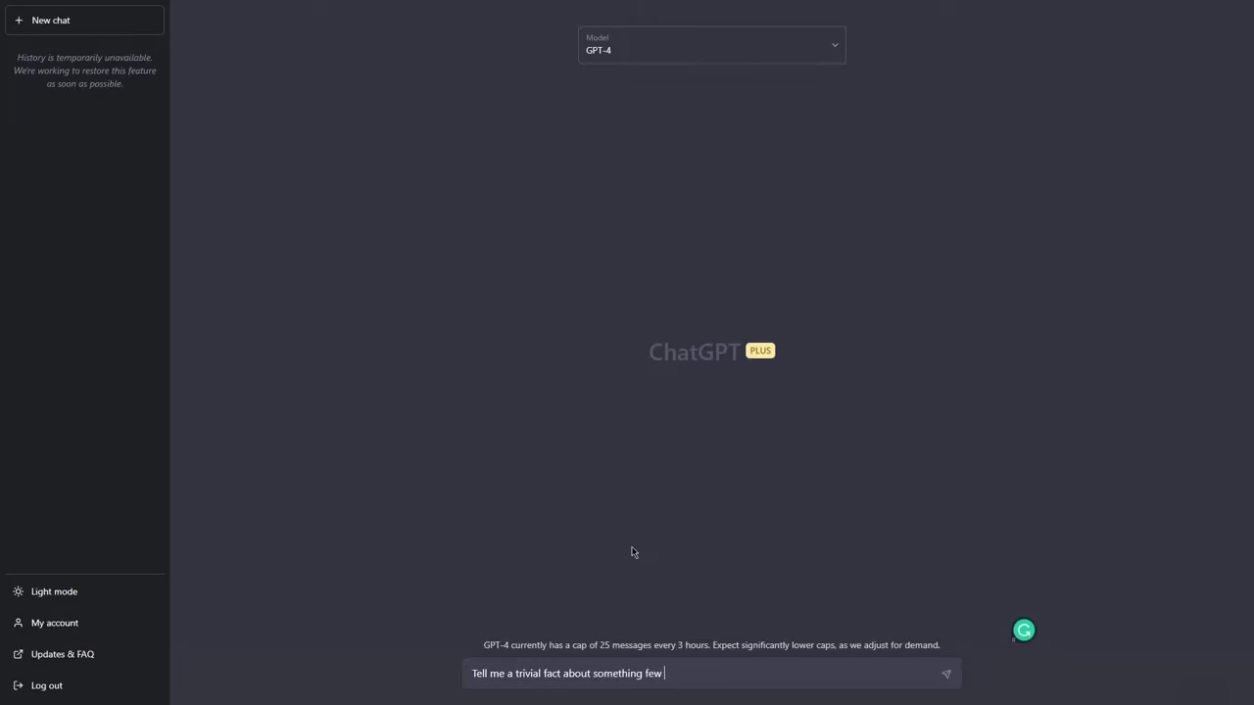
{"action": "type", "text": "people know about"}
{"action": "key", "text": "Return"}
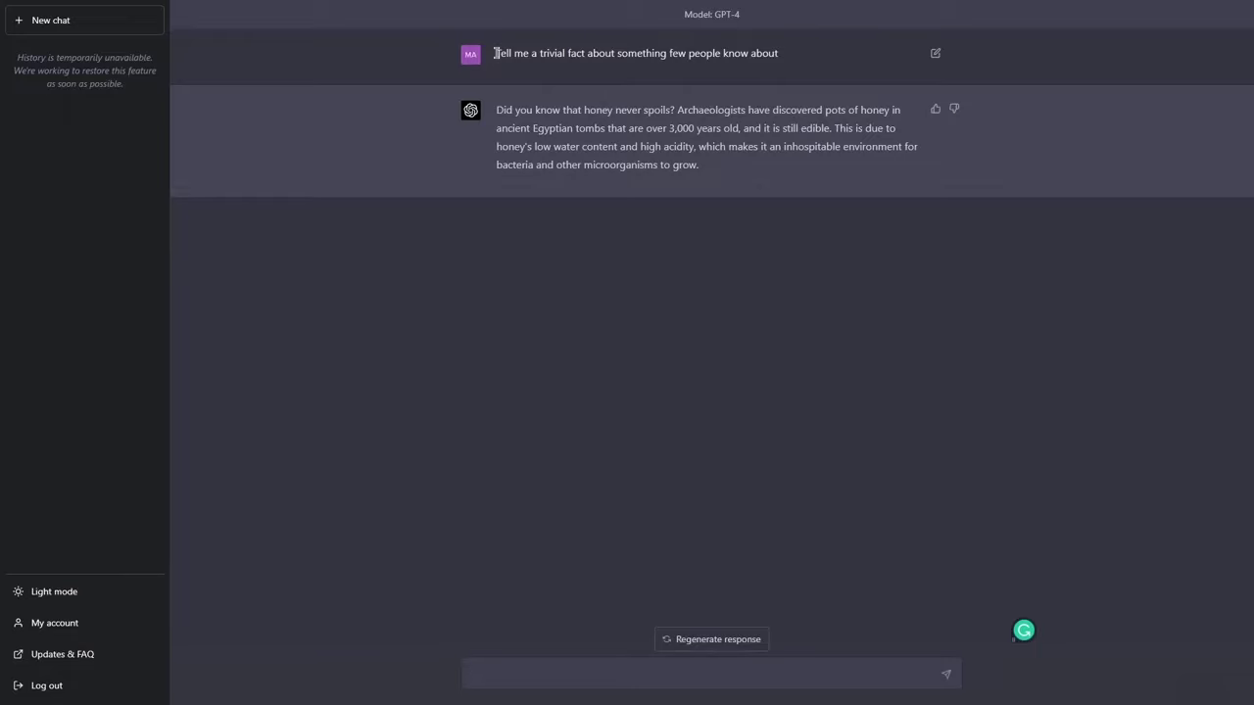
{"action": "left_click_drag", "start_coordinate": [494, 53], "coordinate": [867, 56]}
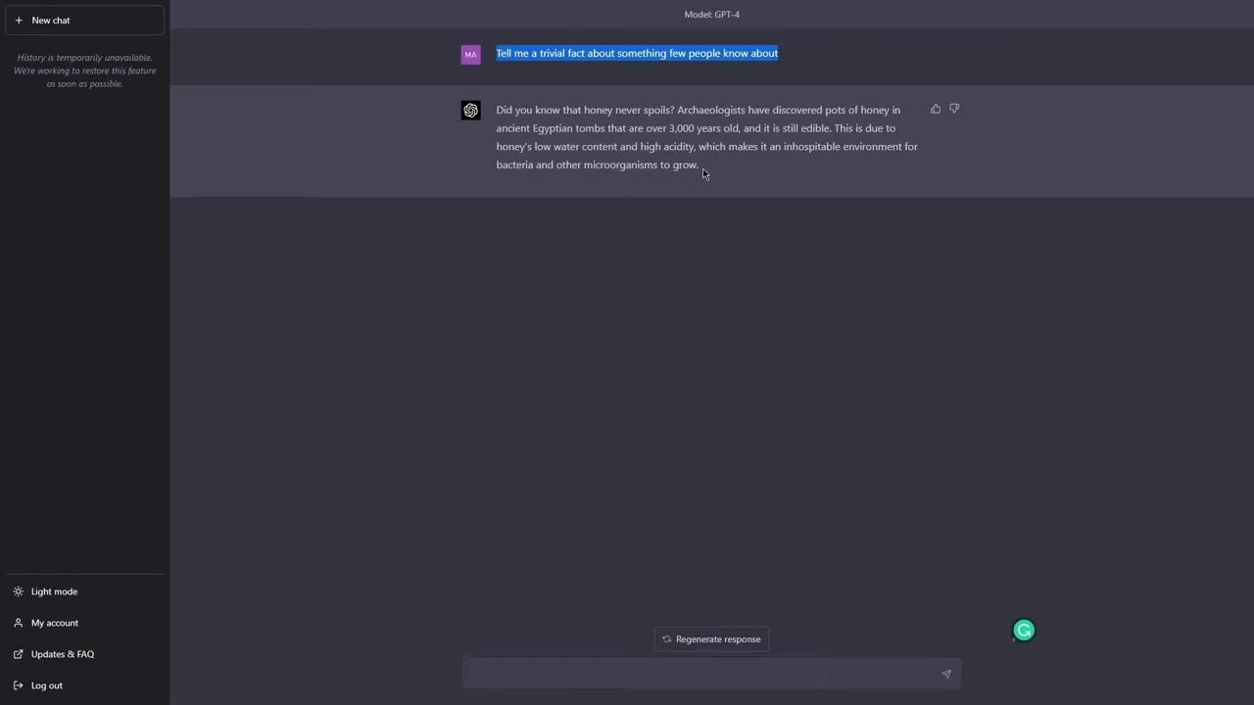
- Ask the follow-up question "What is the capital of France?" in the same conversation
{"action": "left_click", "coordinate": [574, 570]}
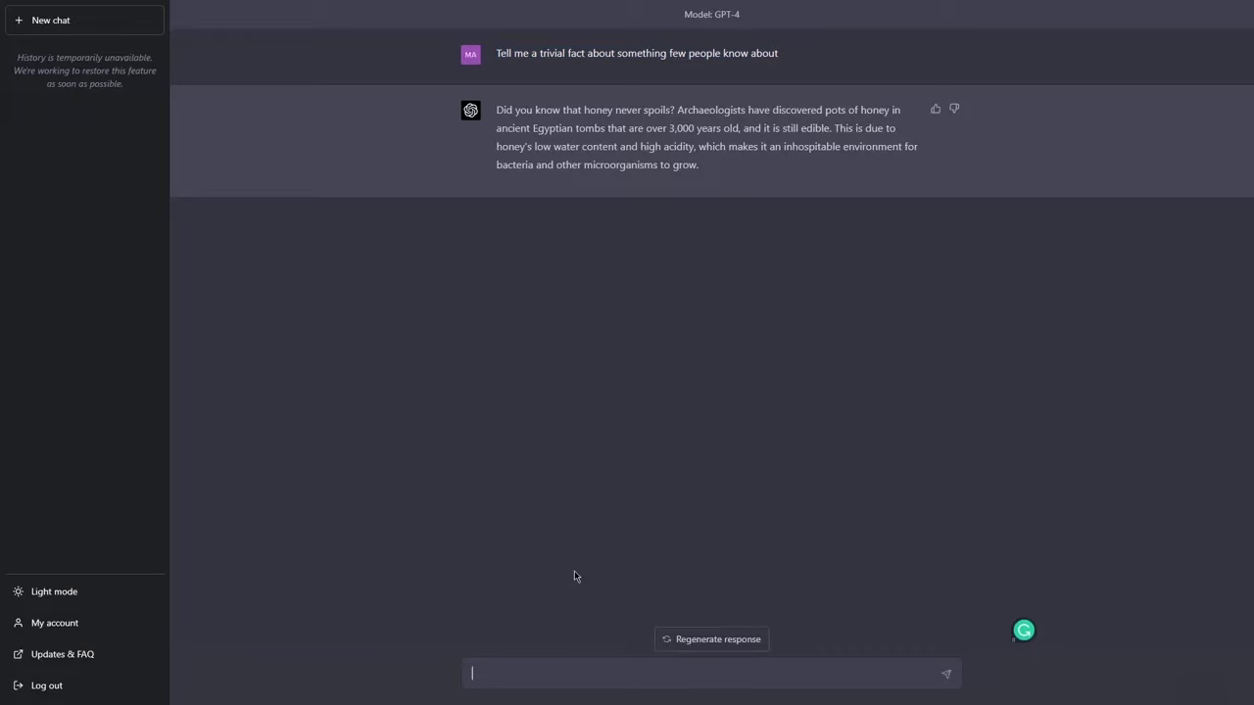
{"action": "type", "text": "What is the capital of France?"}
{"action": "key", "text": "Return"}
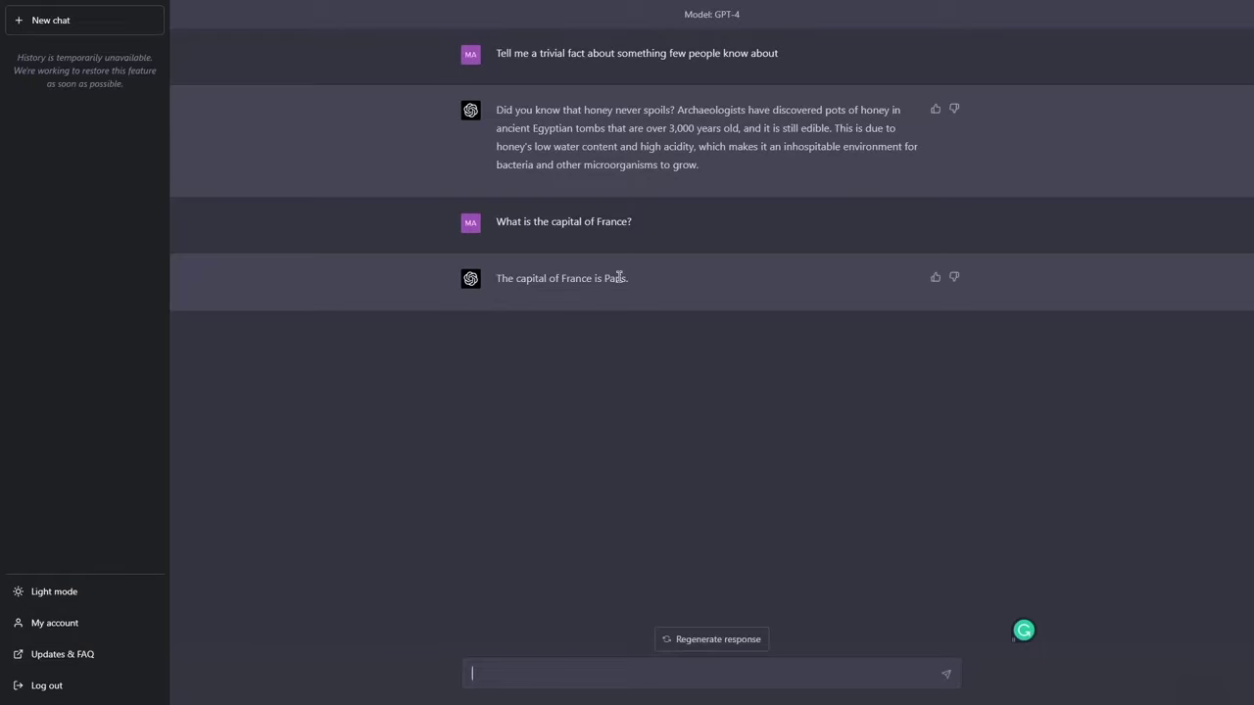
- Examine the France question and its answer, and compare the question's wording with the trivial fact prompt
{"action": "left_click_drag", "start_coordinate": [632, 283], "coordinate": [497, 278]}
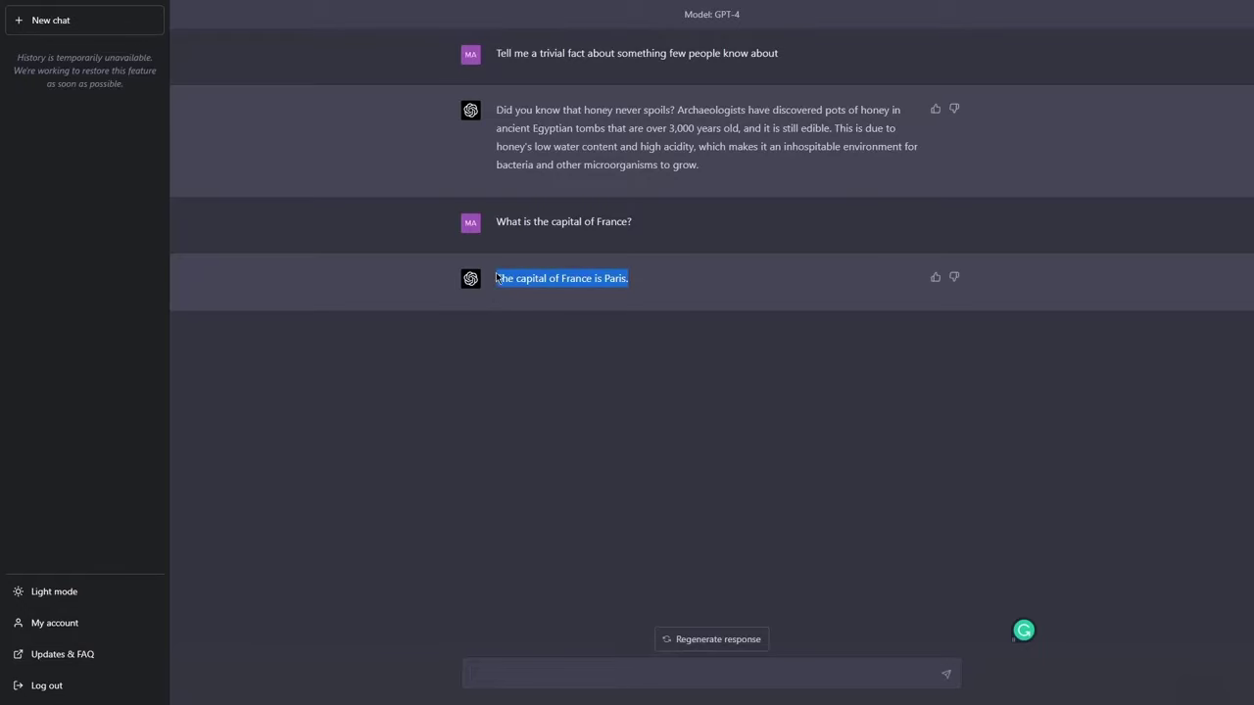
{"action": "triple_click", "coordinate": [508, 222]}
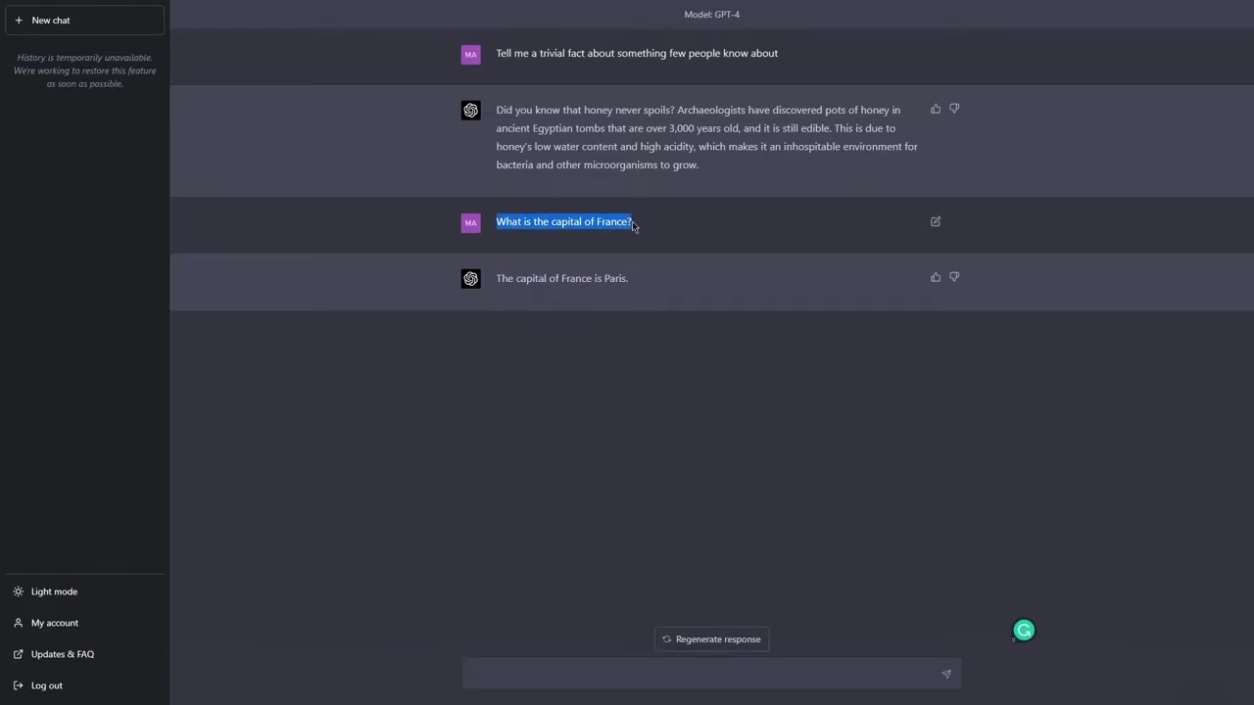
{"action": "left_click", "coordinate": [605, 278]}
{"action": "left_click_drag", "start_coordinate": [606, 278], "coordinate": [630, 282]}
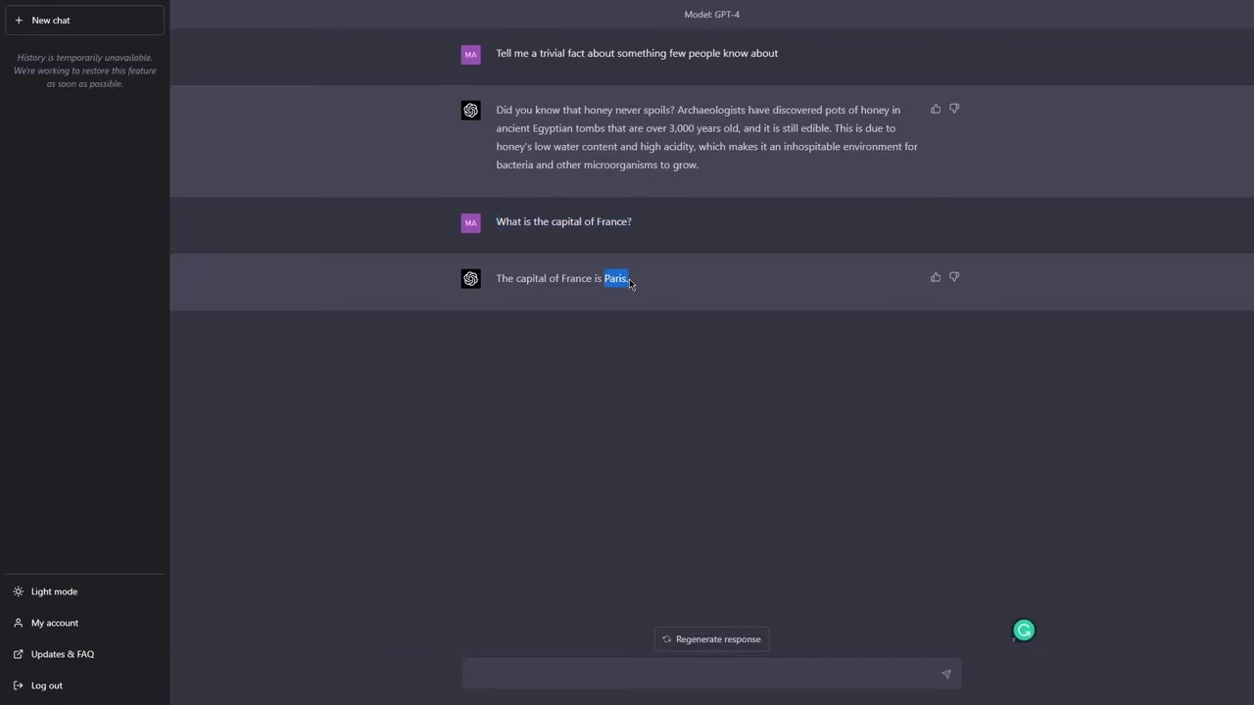
{"action": "left_click", "coordinate": [626, 280]}
{"action": "left_click_drag", "start_coordinate": [496, 223], "coordinate": [687, 226]}
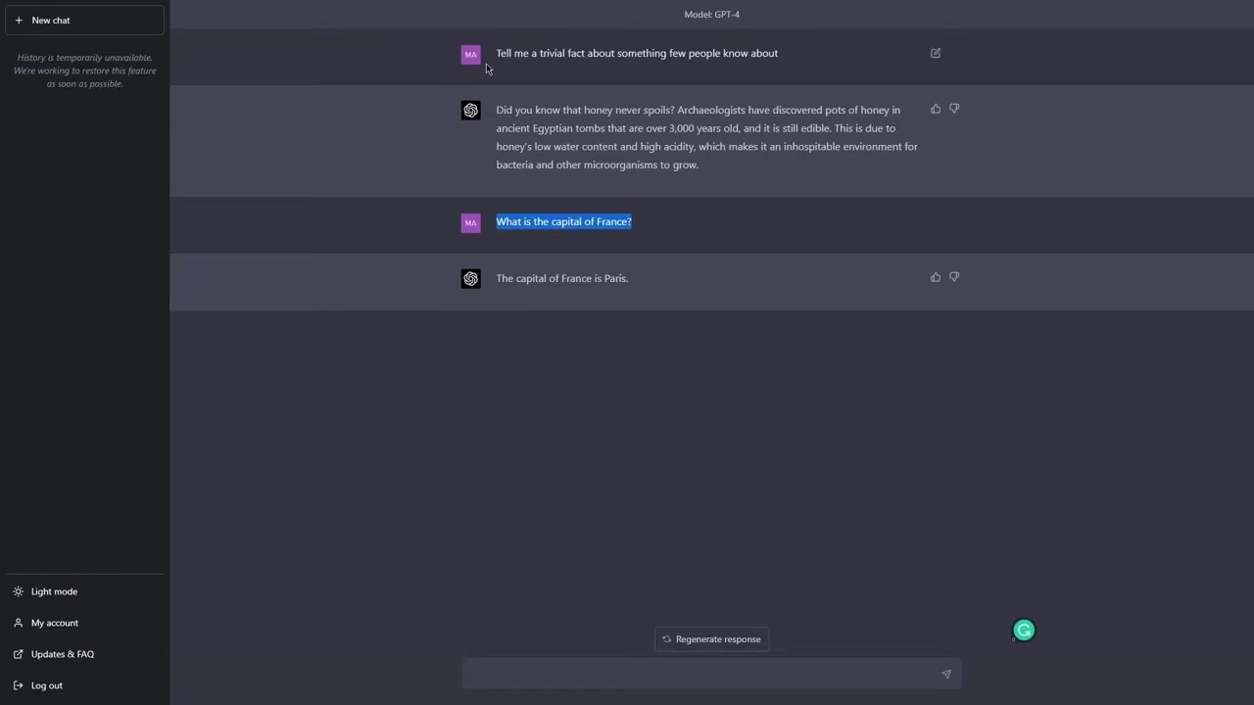
{"action": "left_click_drag", "start_coordinate": [495, 55], "coordinate": [918, 69]}
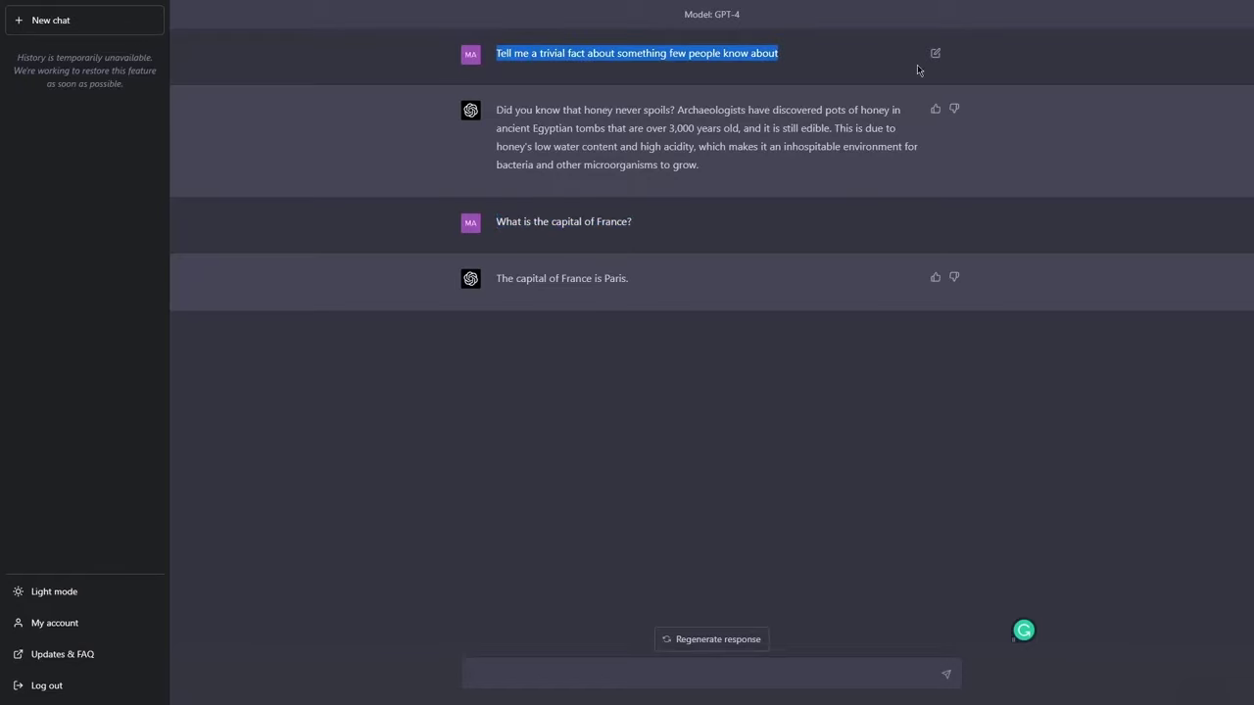
{"action": "left_click", "coordinate": [623, 60]}
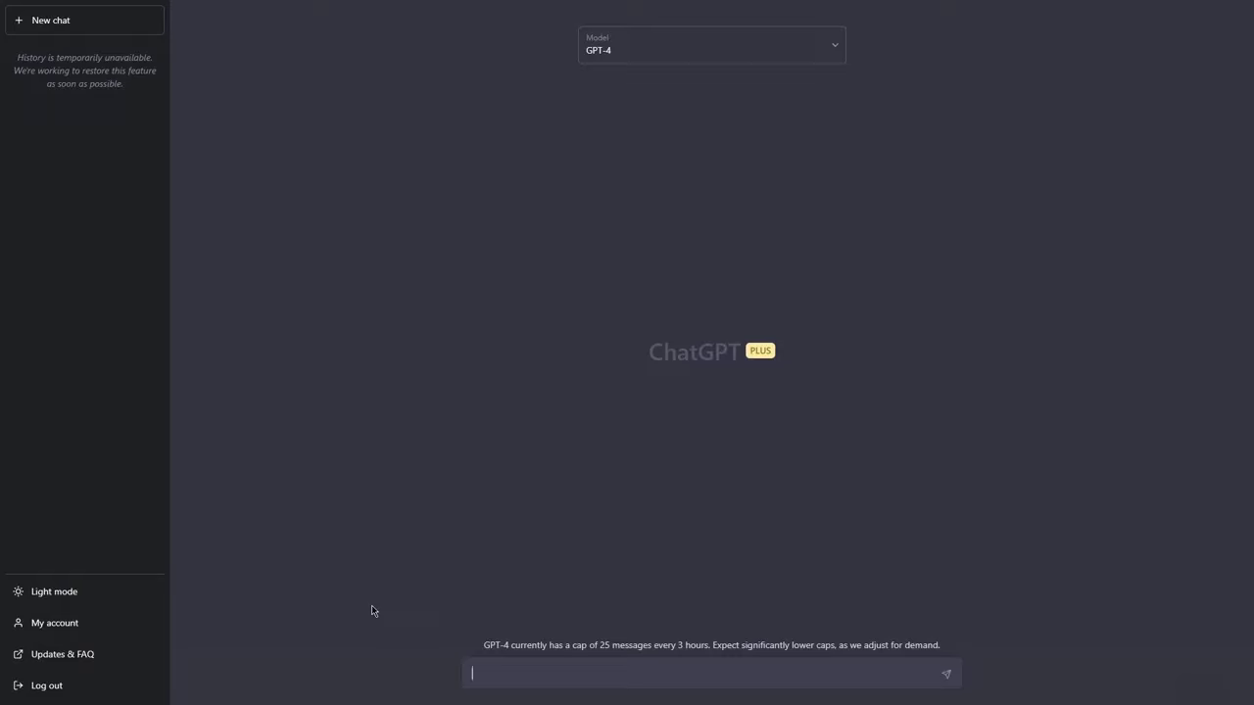
- Send a two-line prompt reading "Topic: Astronomy" followed by "Provide me with a trivial fact that few people know about."
{"action": "type", "text": "rovide me with a tr"}
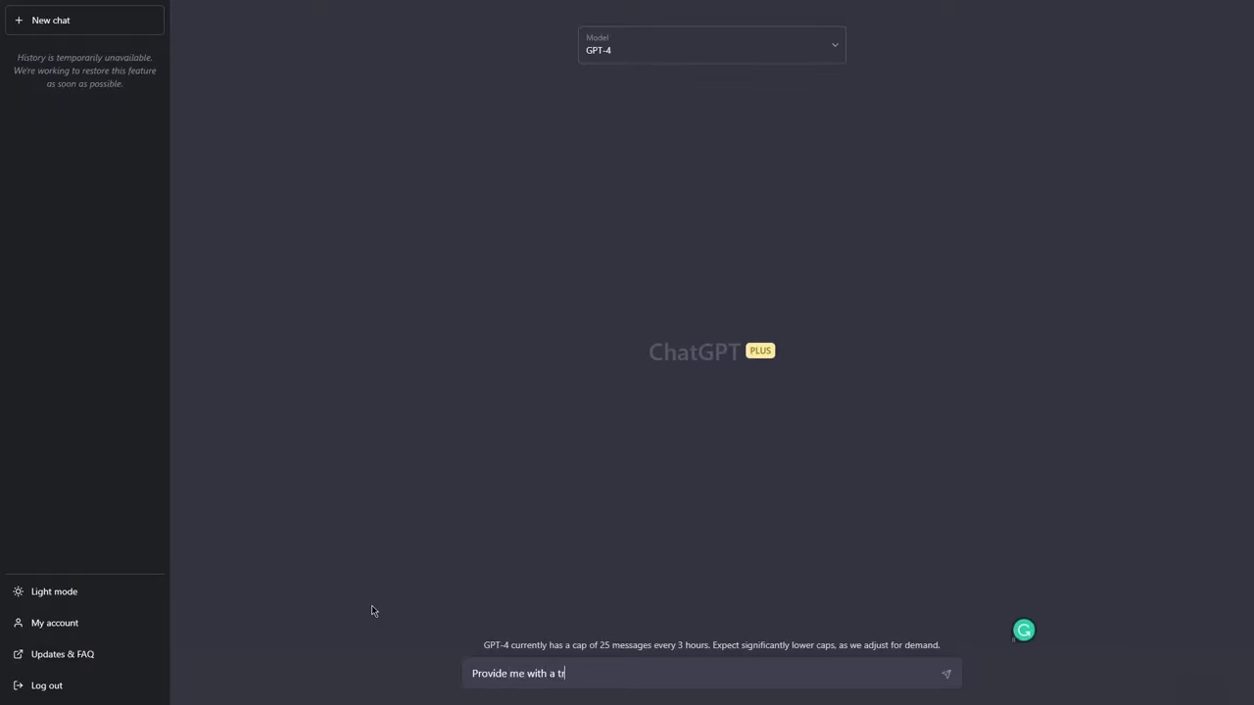
{"action": "type", "text": "ivial fact that few people know about"}
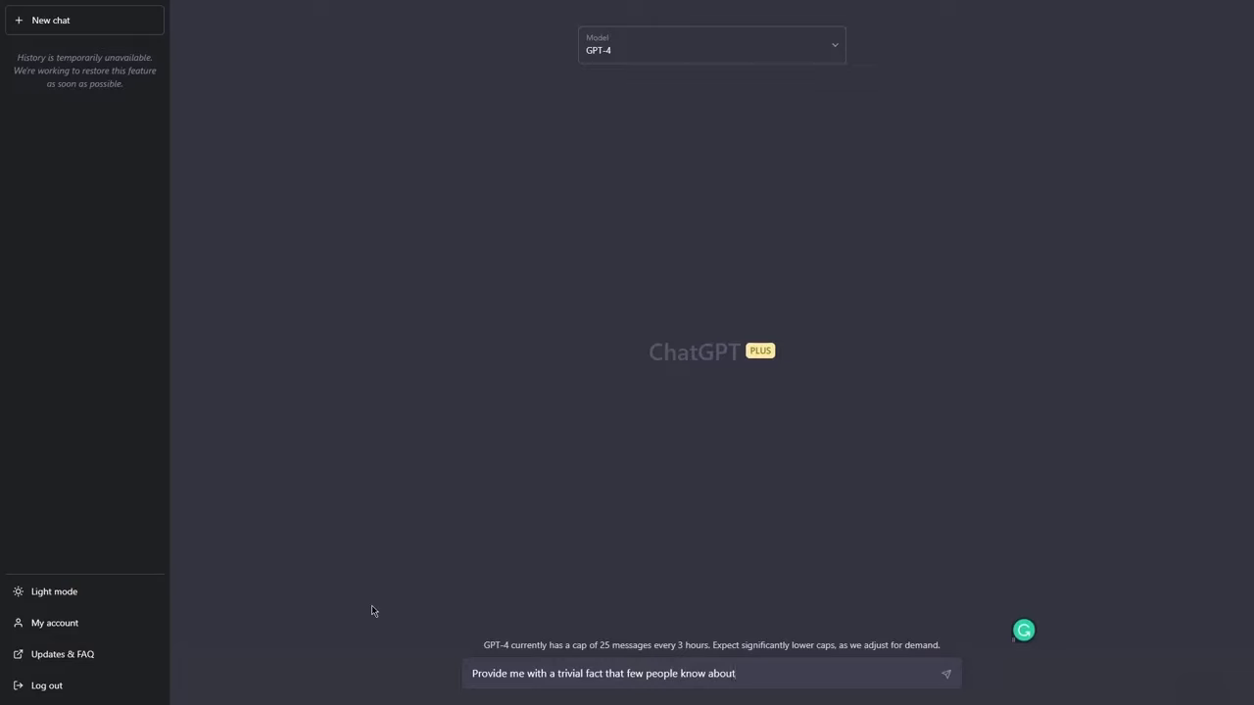
{"action": "type", "text": "."}
{"action": "key", "text": "Home"}
{"action": "key", "text": "shift+Return"}
{"action": "key", "text": "Up"}
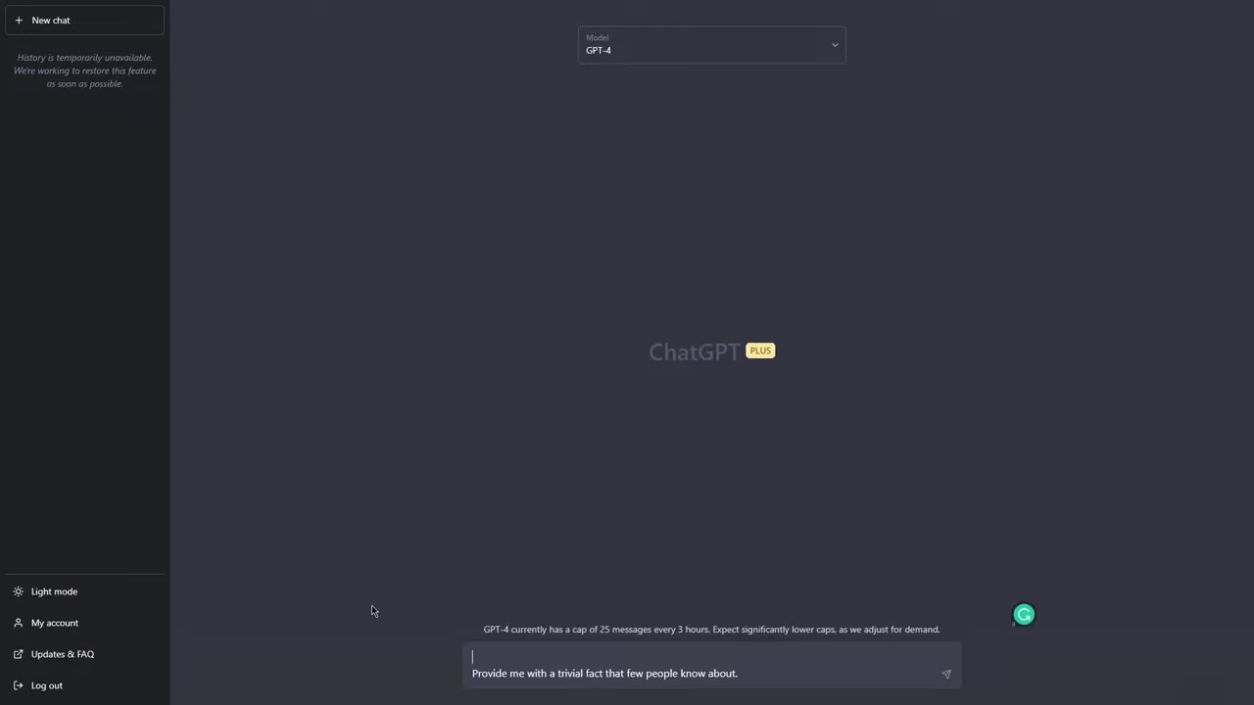
{"action": "type", "text": "Topic: Astronomy"}
{"action": "key", "text": "ctrl+End"}
{"action": "key", "text": "Return"}
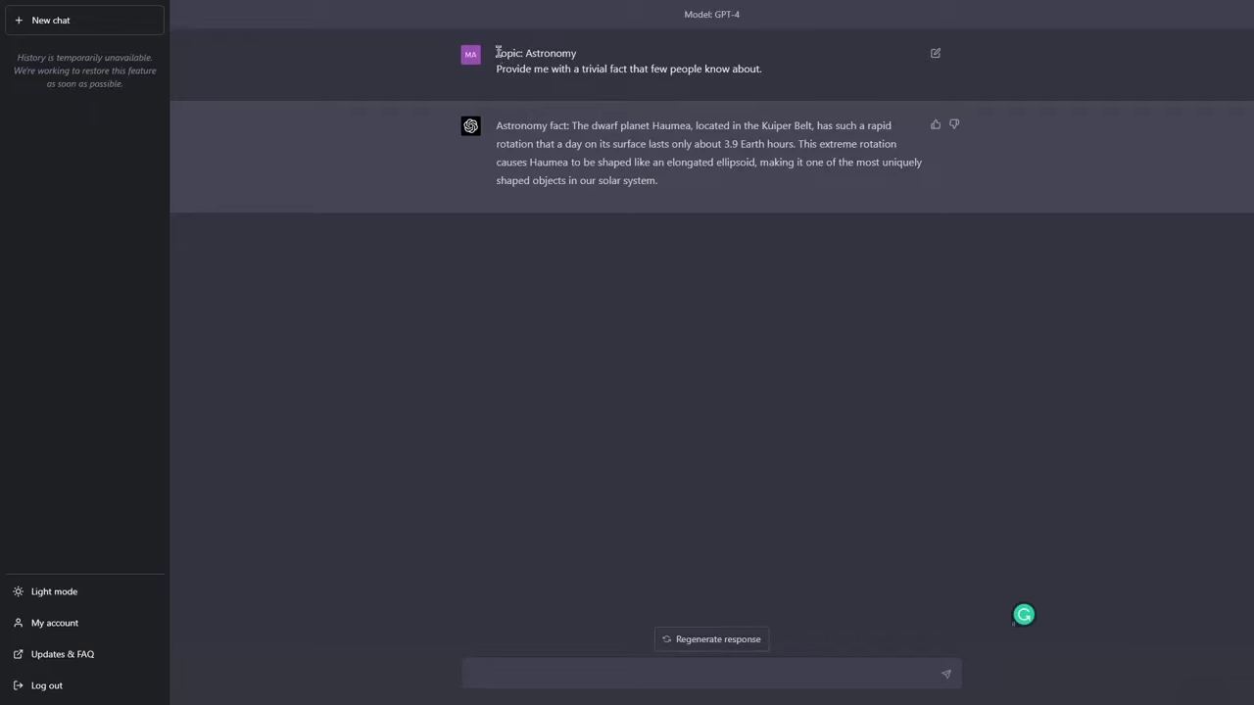
- Examine the topic line of the astronomy prompt in the conversation
{"action": "left_click_drag", "start_coordinate": [496, 56], "coordinate": [589, 60]}
{"action": "left_click_drag", "start_coordinate": [497, 56], "coordinate": [589, 58]}
{"action": "left_click", "coordinate": [558, 58]}
{"action": "left_click", "coordinate": [506, 679]}
{"action": "type", "text": "What is the capital of France"}
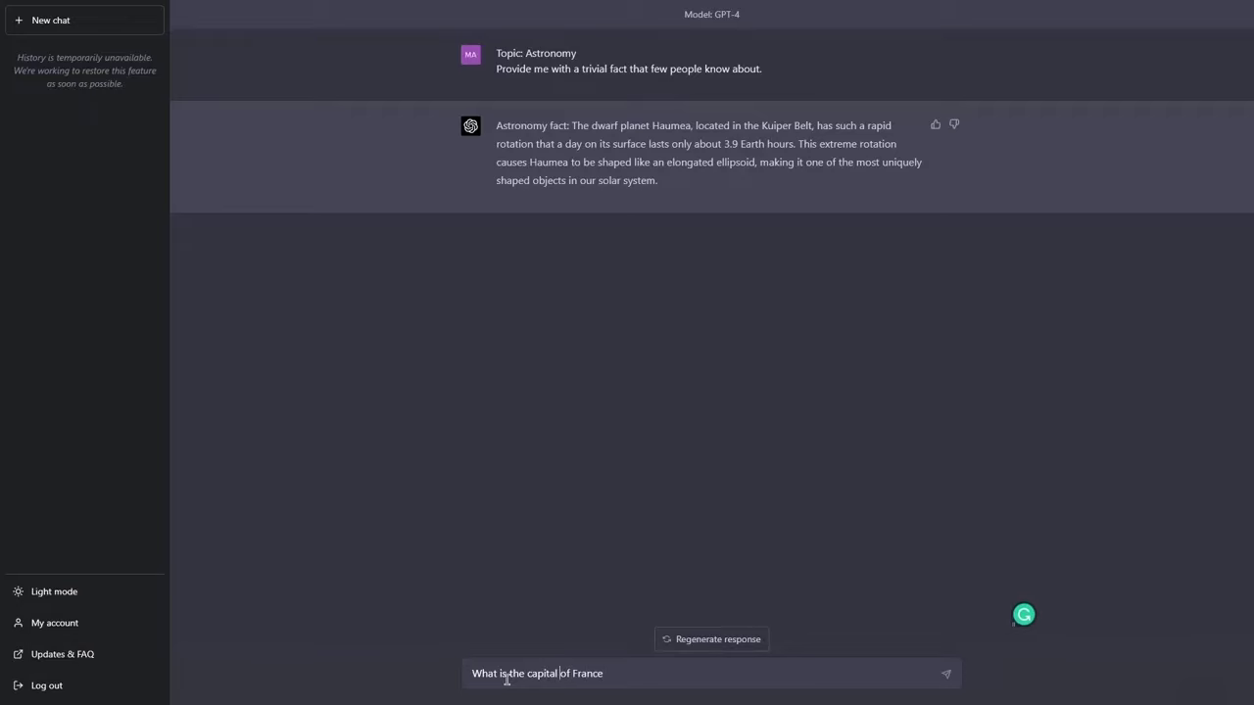
{"action": "type", "text": "?"}
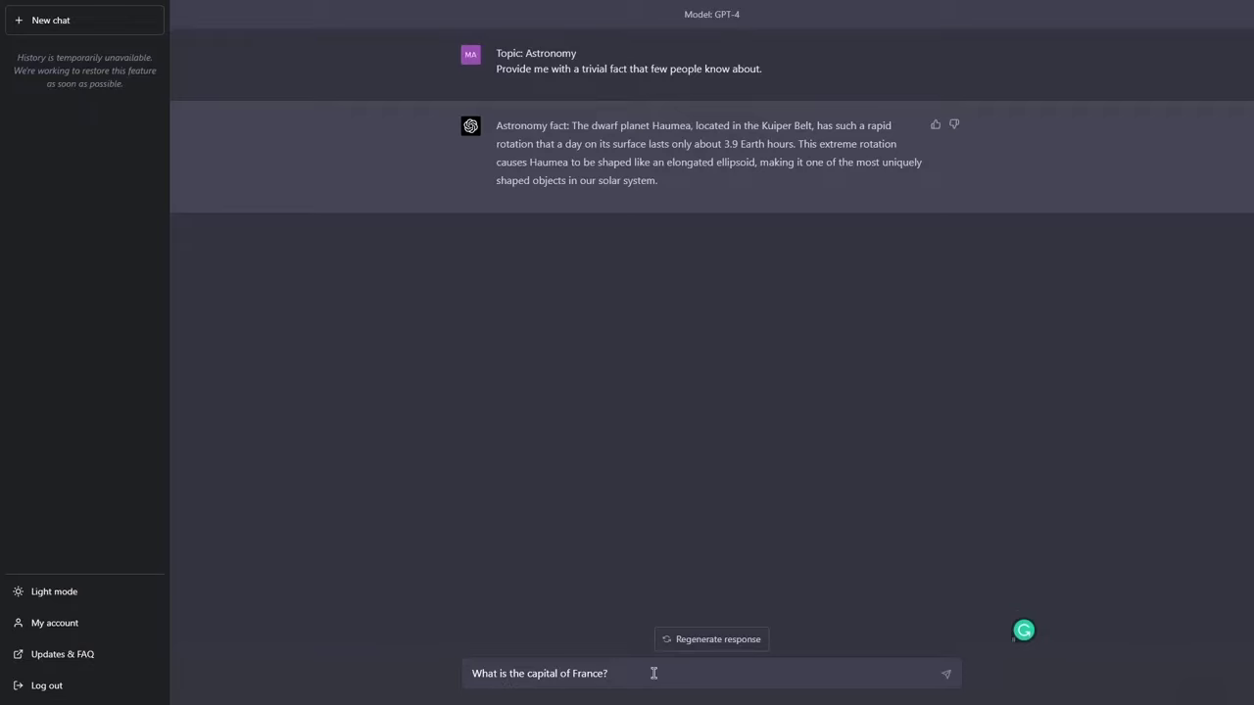
{"action": "key", "text": "BackSpace"}
{"action": "key", "text": "BackSpace"}
{"action": "key", "text": "BackSpace"}
{"action": "key", "text": "BackSpace"}
{"action": "key", "text": "BackSpace"}
{"action": "key", "text": "BackSpace"}
{"action": "key", "text": "BackSpace"}
{"action": "key", "text": "ctrl+a"}
{"action": "key", "text": "BackSpace"}
- Write the question "Is the capital of France: Paris, London, or Berlin?", accepting the suggested comma after London
{"action": "type", "text": "Is the "}
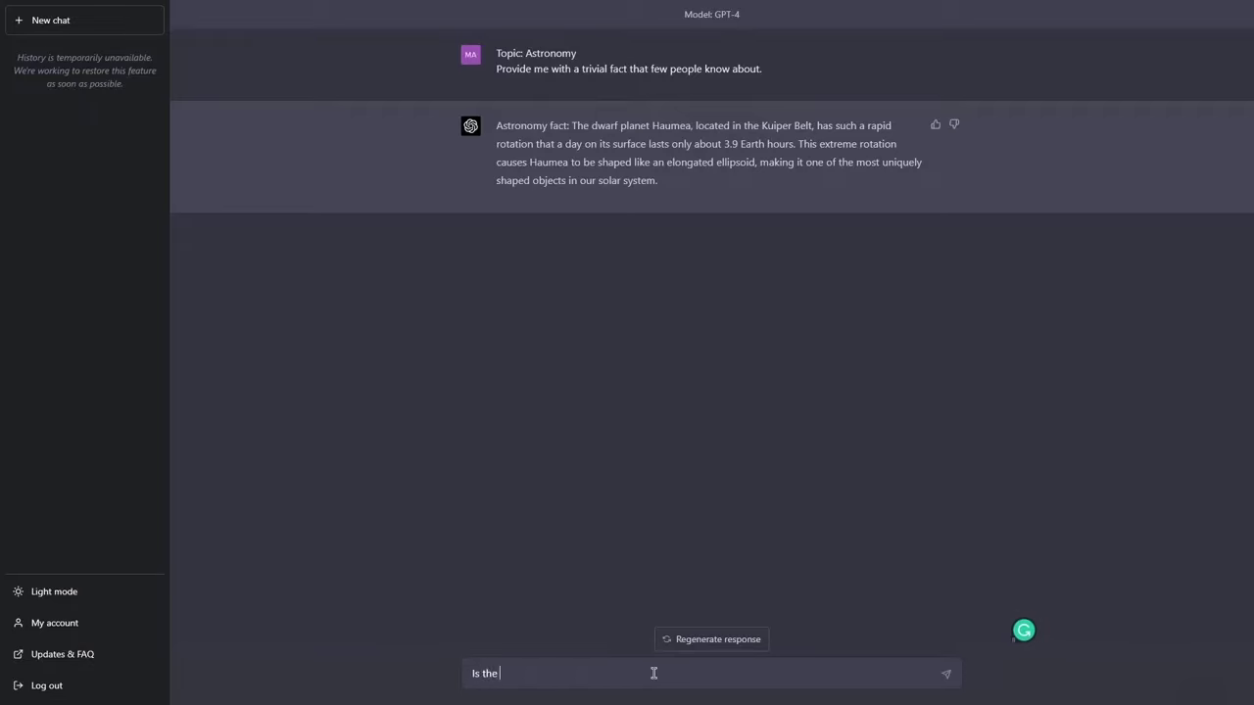
{"action": "type", "text": "capital of France: Paris, Londo"}
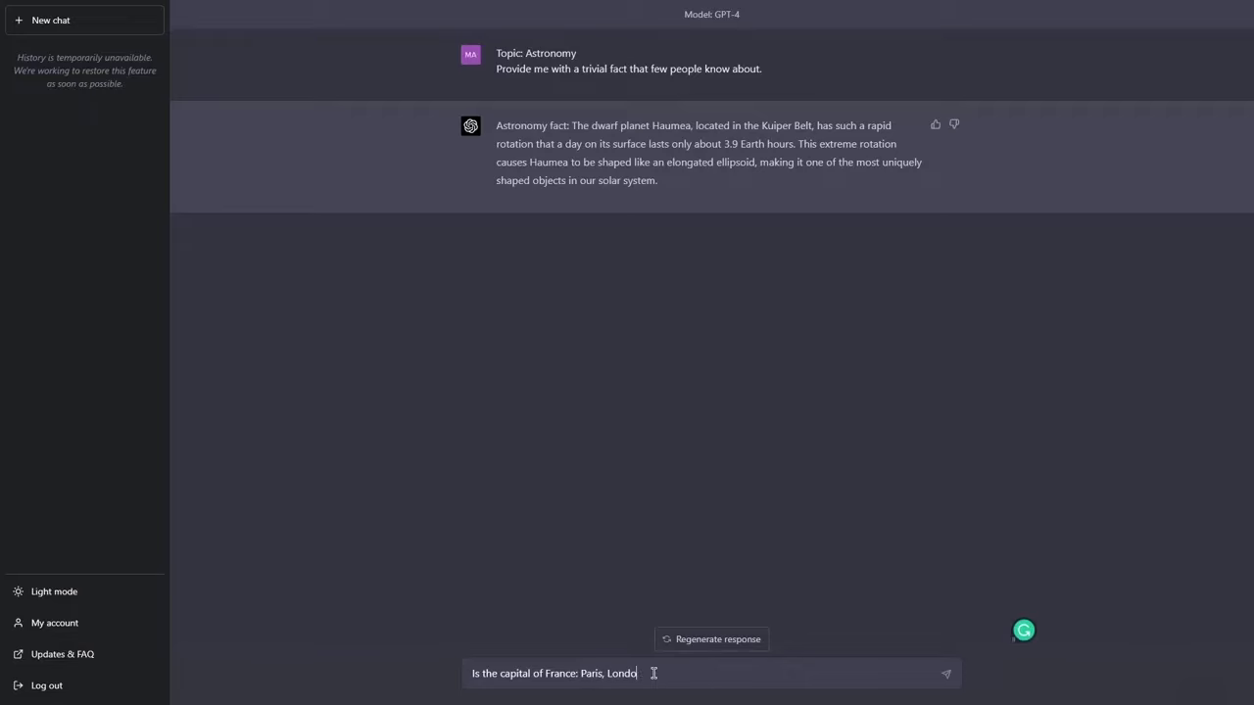
{"action": "type", "text": "n or Berlin?"}
{"action": "mouse_move", "coordinate": [656, 672]}
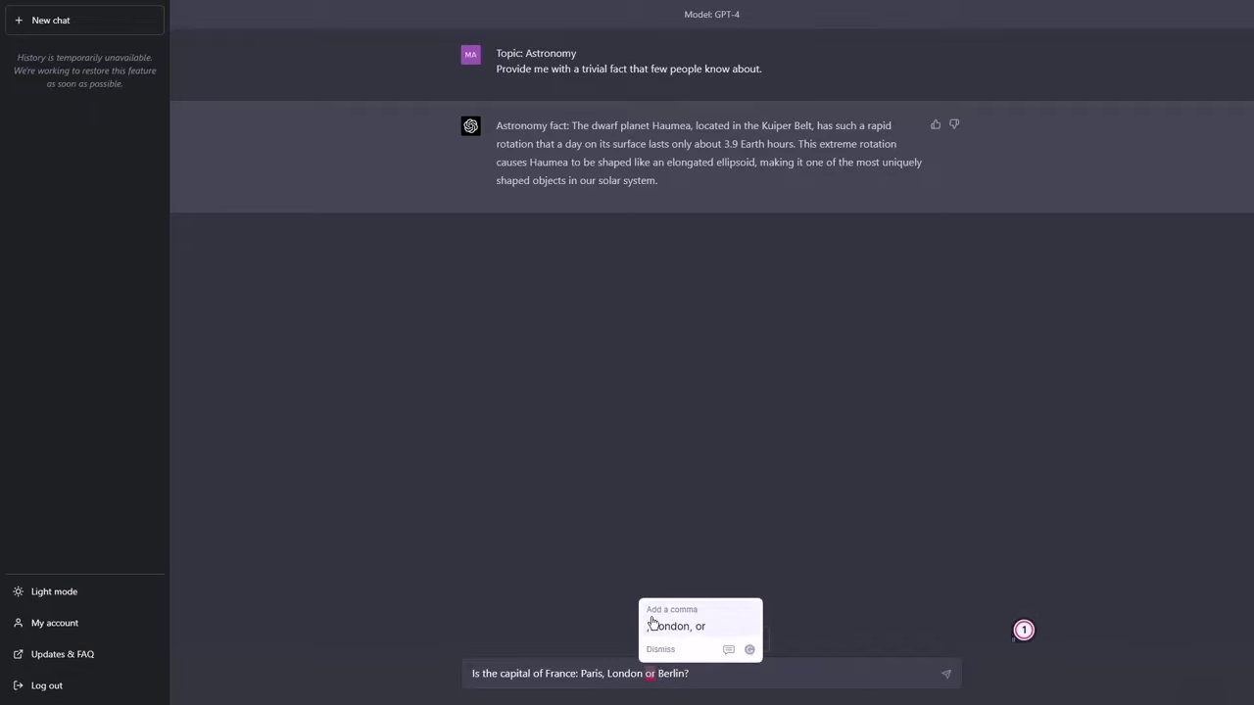
{"action": "left_click", "coordinate": [650, 624]}
{"action": "left_click", "coordinate": [692, 674]}
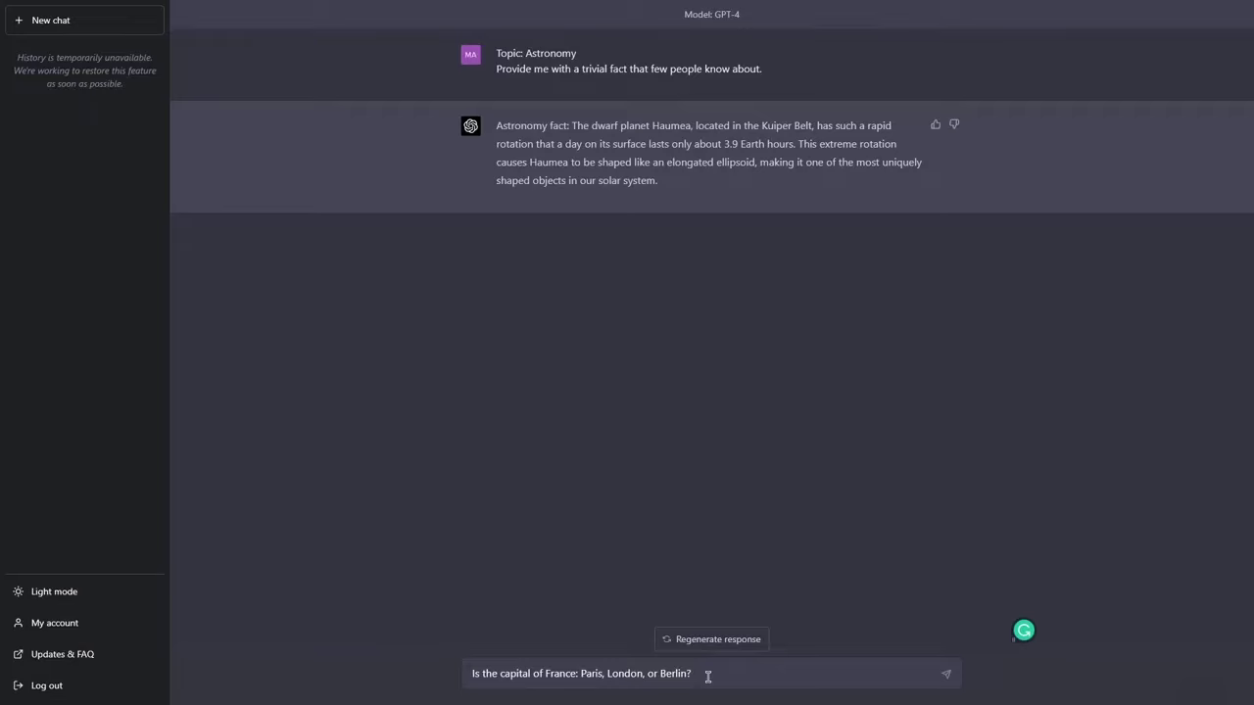
- Examine the answer options Paris, London and Berlin in the unsent question
{"action": "double_click", "coordinate": [678, 674]}
{"action": "double_click", "coordinate": [635, 673]}
{"action": "double_click", "coordinate": [588, 674]}
{"action": "double_click", "coordinate": [631, 674]}
{"action": "double_click", "coordinate": [666, 674]}
{"action": "double_click", "coordinate": [628, 673]}
{"action": "double_click", "coordinate": [588, 674]}
{"action": "left_click_drag", "start_coordinate": [580, 674], "coordinate": [605, 674]}
{"action": "left_click", "coordinate": [606, 674]}
{"action": "left_click_drag", "start_coordinate": [691, 674], "coordinate": [658, 674]}
{"action": "double_click", "coordinate": [635, 674]}
- Send the multiple-choice question about the capital of France
{"action": "left_click", "coordinate": [725, 672]}
{"action": "key", "text": "Return"}
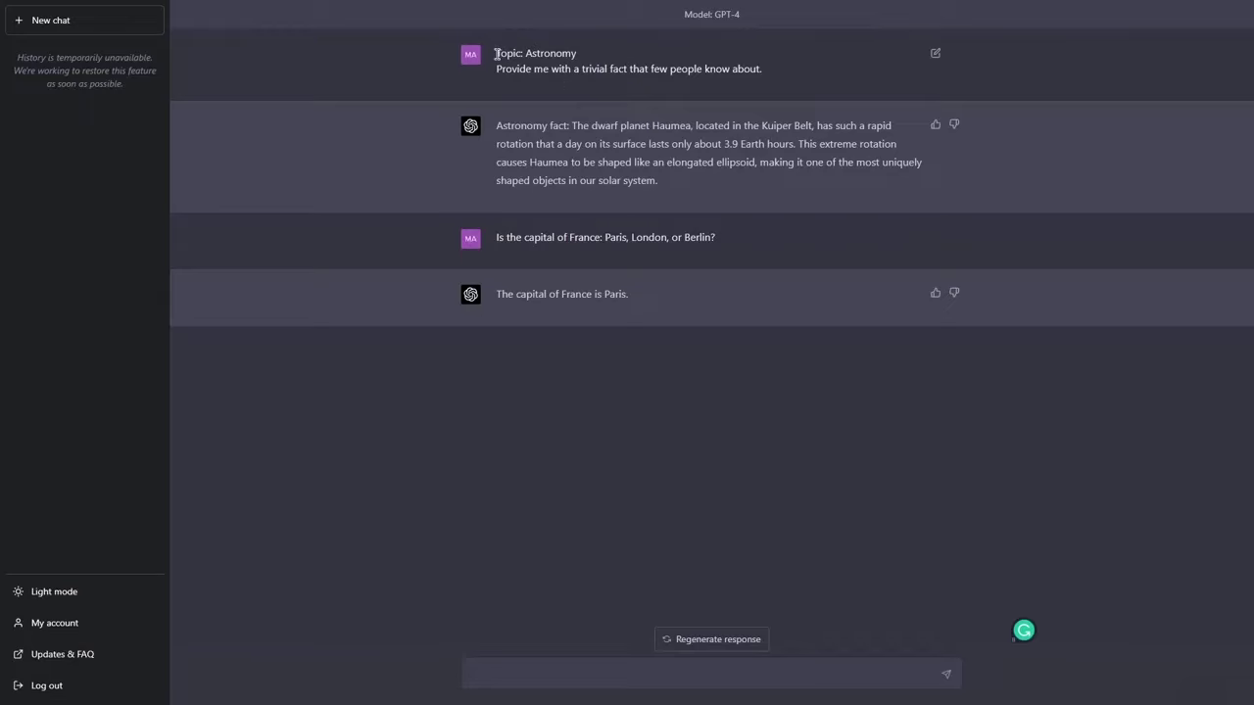
- Highlight both lines of the astronomy prompt to review how it is worded
{"action": "left_click_drag", "start_coordinate": [496, 54], "coordinate": [764, 92]}
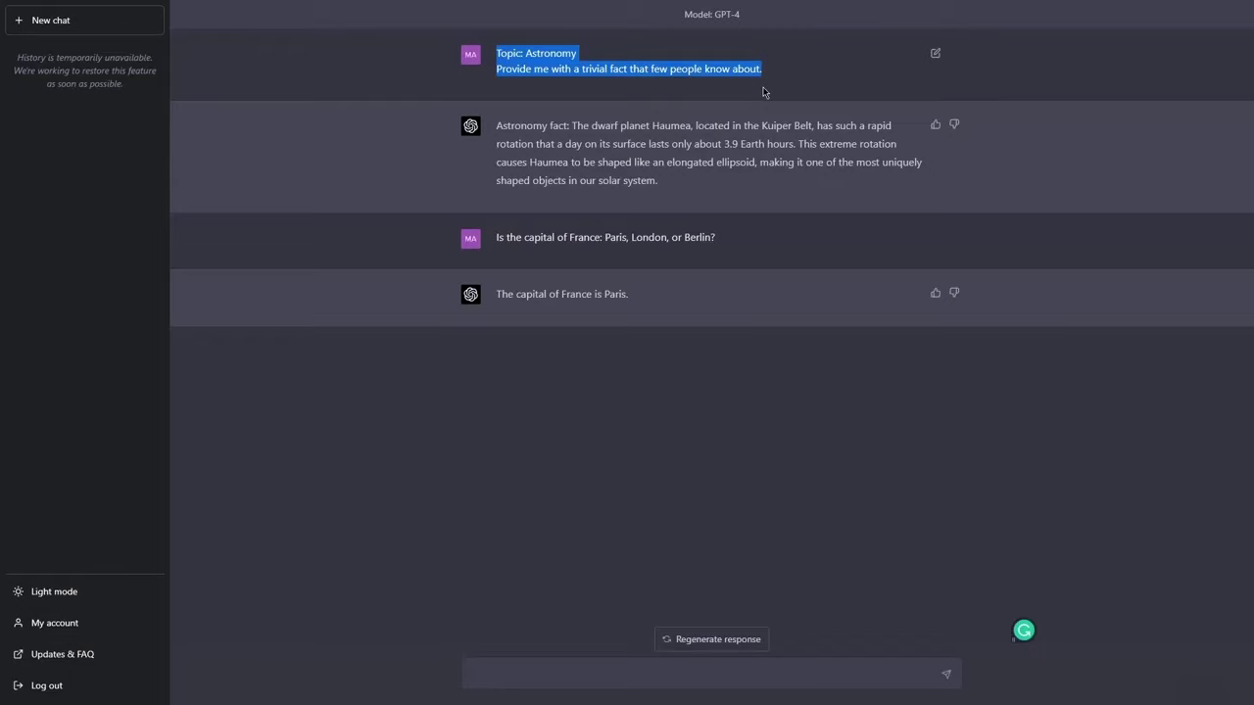
{"action": "left_click", "coordinate": [764, 92]}
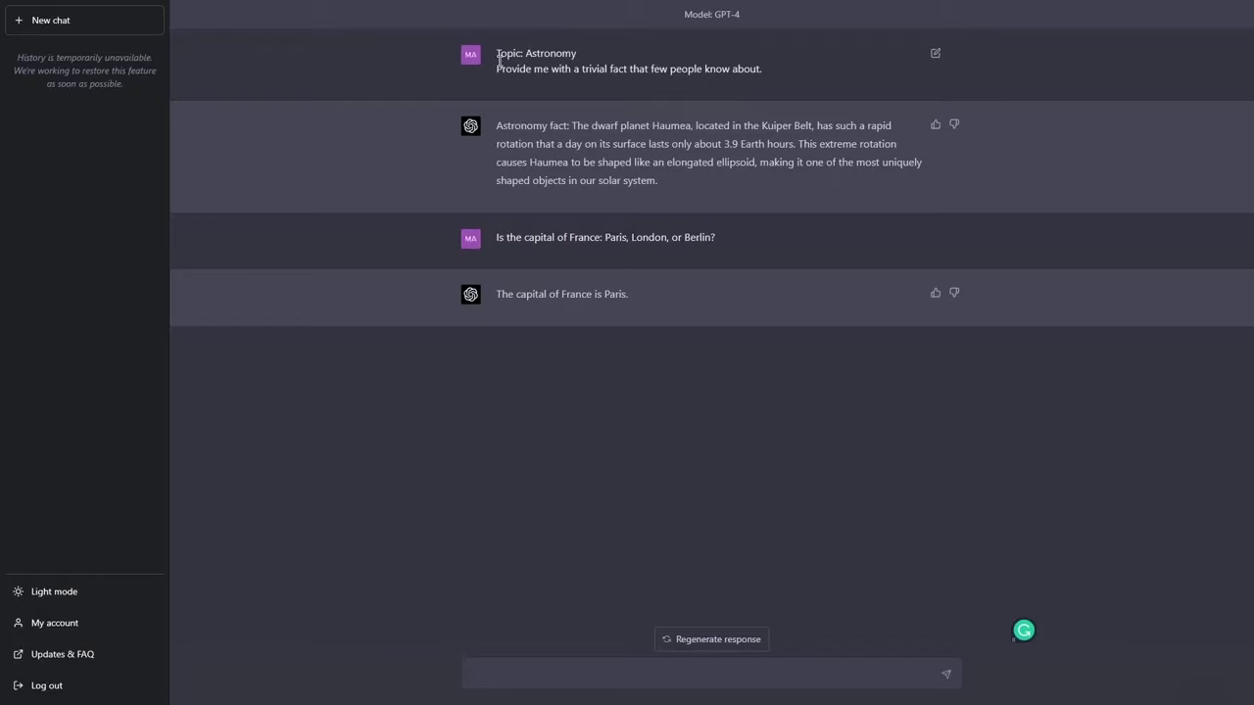
{"action": "left_click_drag", "start_coordinate": [498, 47], "coordinate": [820, 80]}
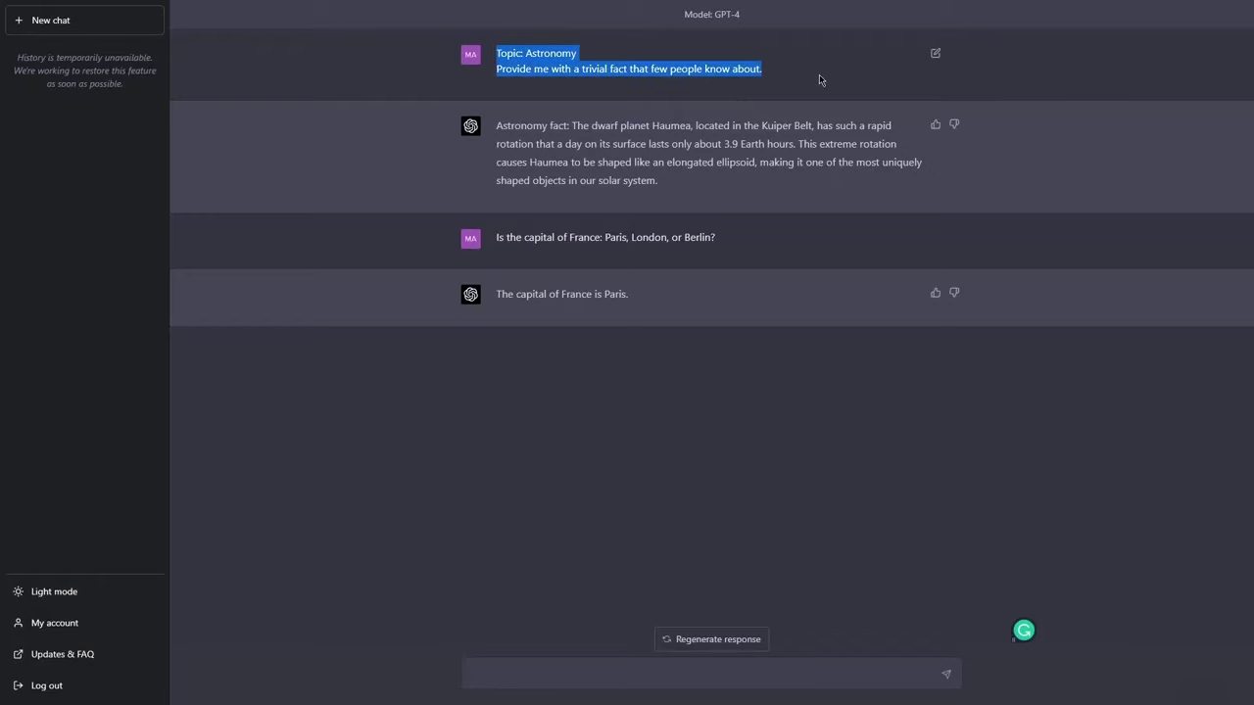